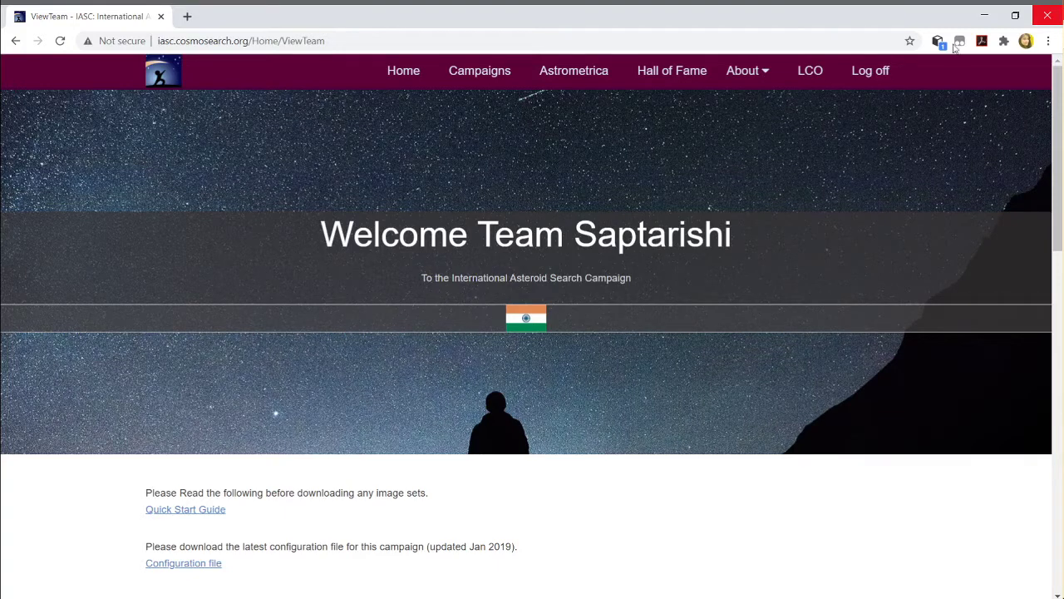
Scroll down to the Submit an MPC Report form and inspect the Image Set dropdown
{"action": "scroll", "coordinate": [892, 143], "scroll_direction": "down", "scroll_amount": 2}
{"action": "scroll", "coordinate": [896, 158], "scroll_direction": "down", "scroll_amount": 5}
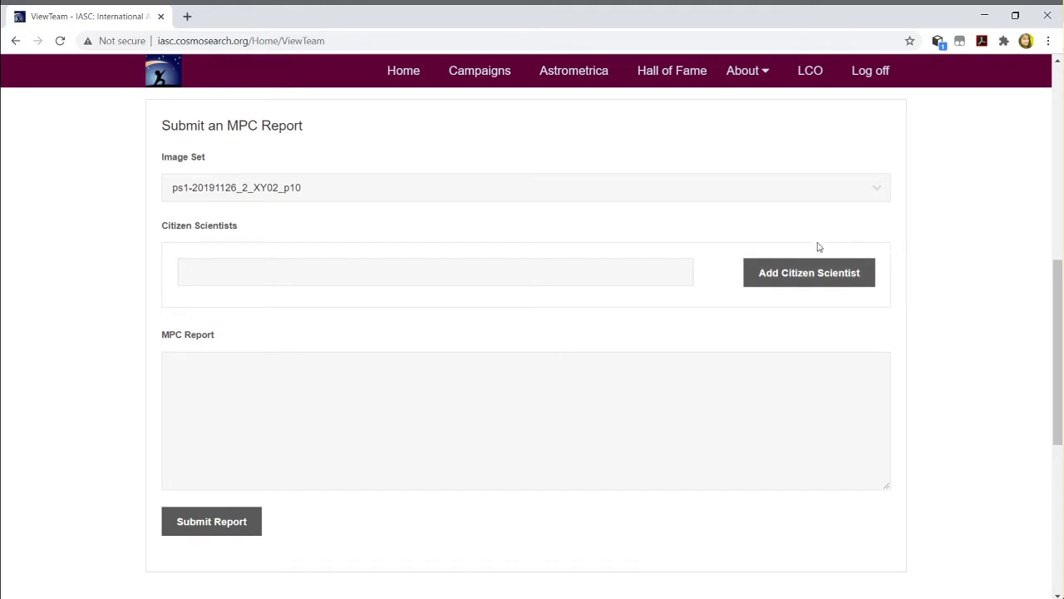
{"action": "left_click", "coordinate": [856, 190]}
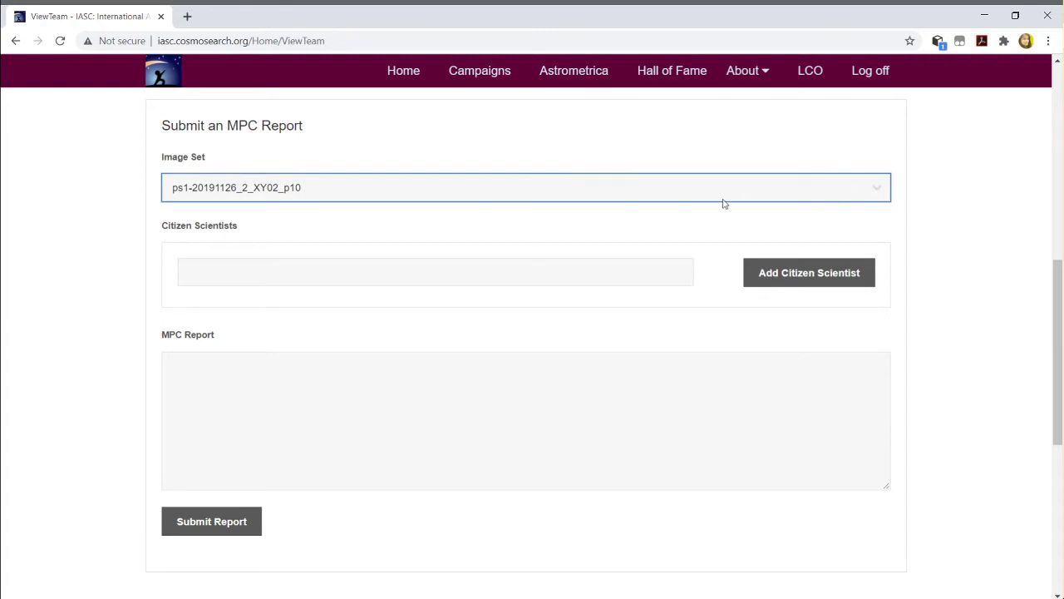
{"action": "left_click", "coordinate": [1003, 155]}
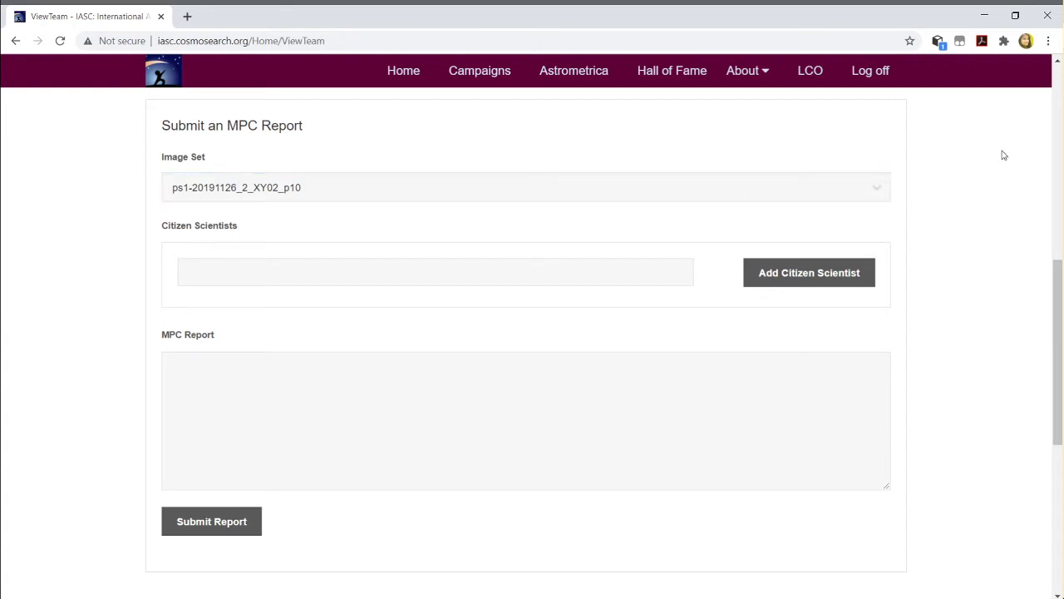
{"action": "scroll", "coordinate": [998, 158], "scroll_direction": "up", "scroll_amount": 2}
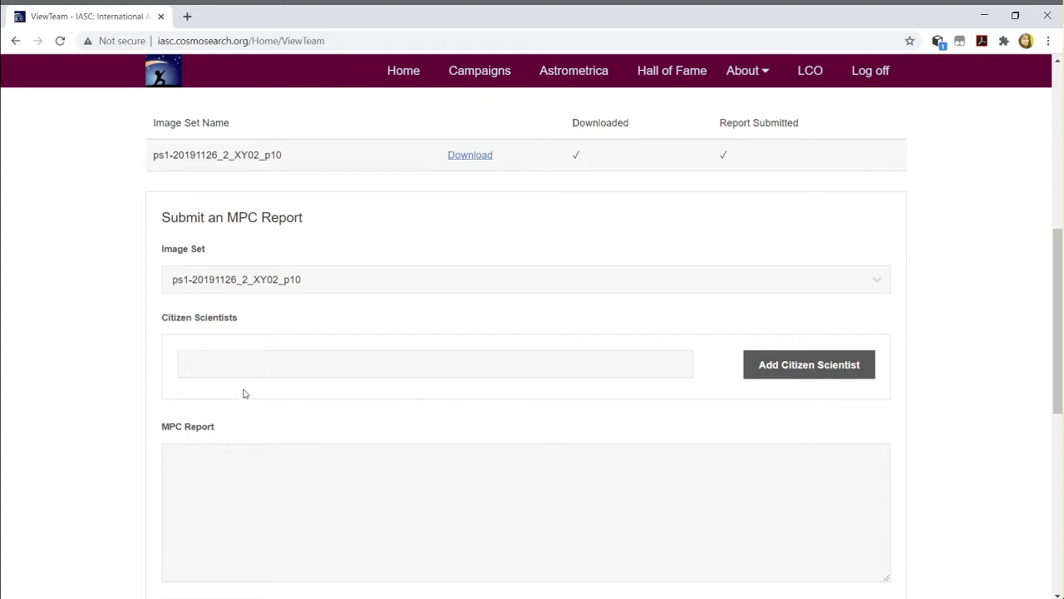
Reset the Image Set dropdown to '-- Select an Image Set --'
{"action": "left_click", "coordinate": [352, 371]}
{"action": "scroll", "coordinate": [353, 371], "scroll_direction": "up", "scroll_amount": 1}
{"action": "scroll", "coordinate": [364, 371], "scroll_direction": "down", "scroll_amount": 2}
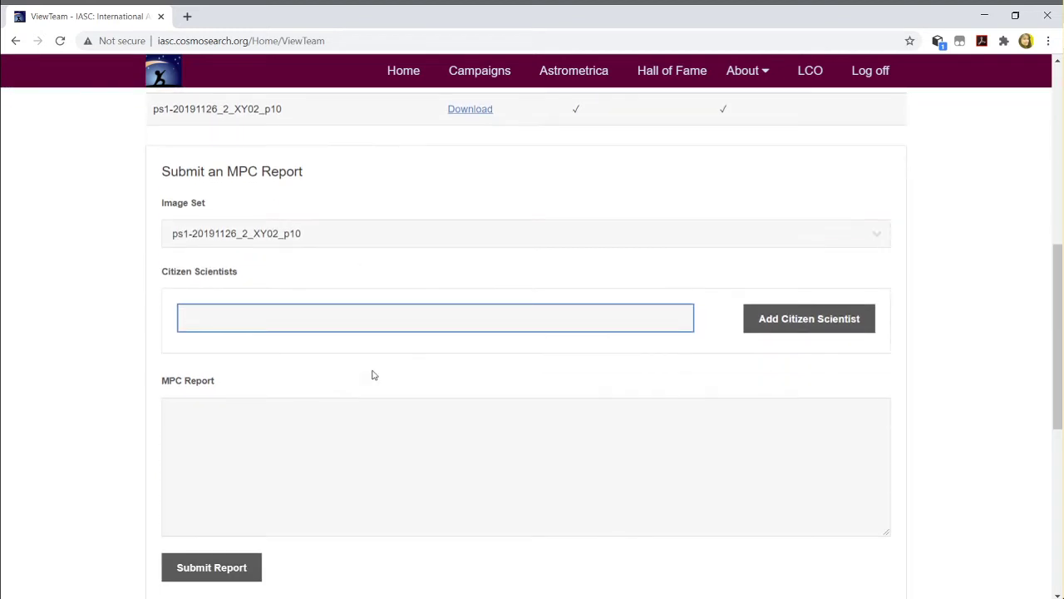
{"action": "left_click", "coordinate": [679, 240]}
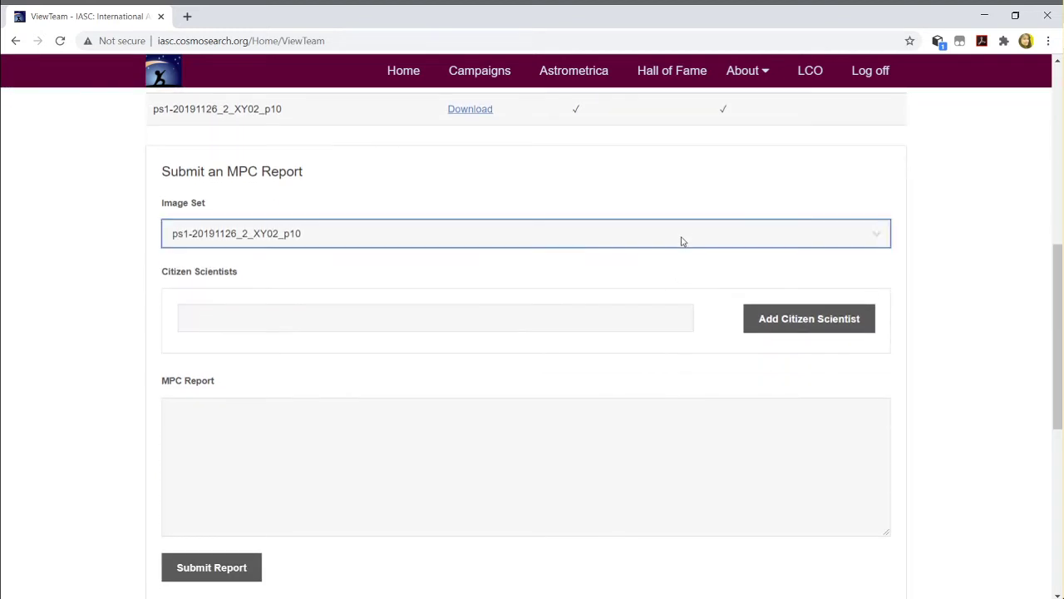
{"action": "left_click", "coordinate": [477, 260]}
Add a citizen scientist by entering their full name in Citizen Scientists
{"action": "left_click", "coordinate": [286, 318]}
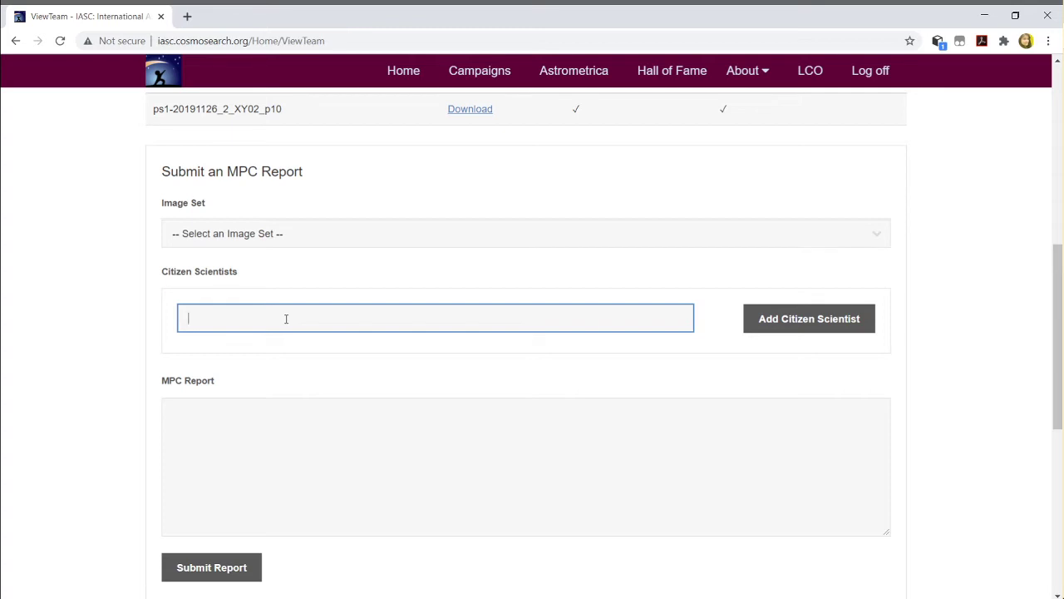
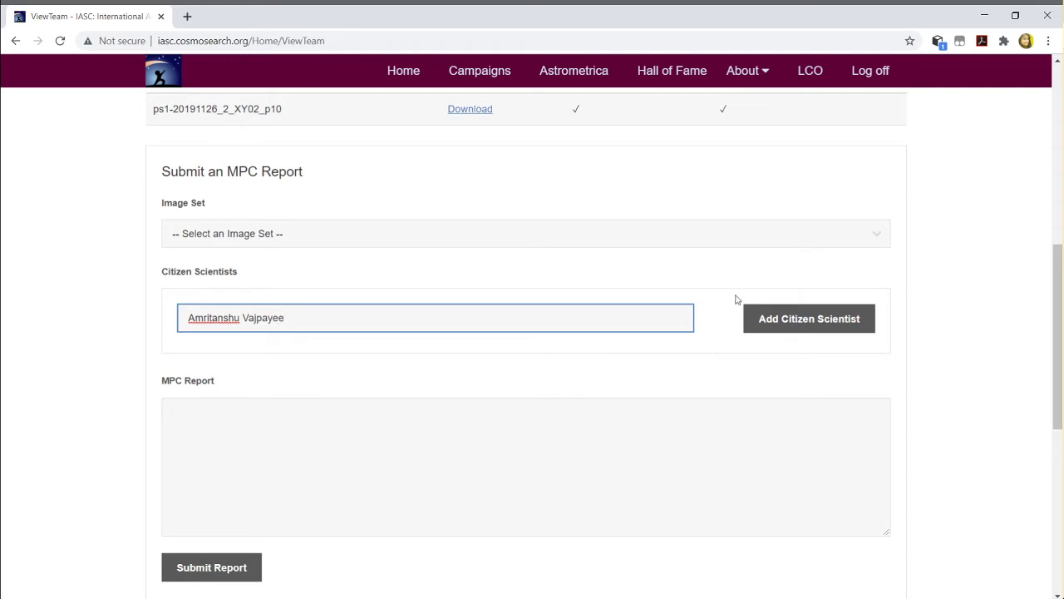
{"action": "left_click", "coordinate": [780, 314]}
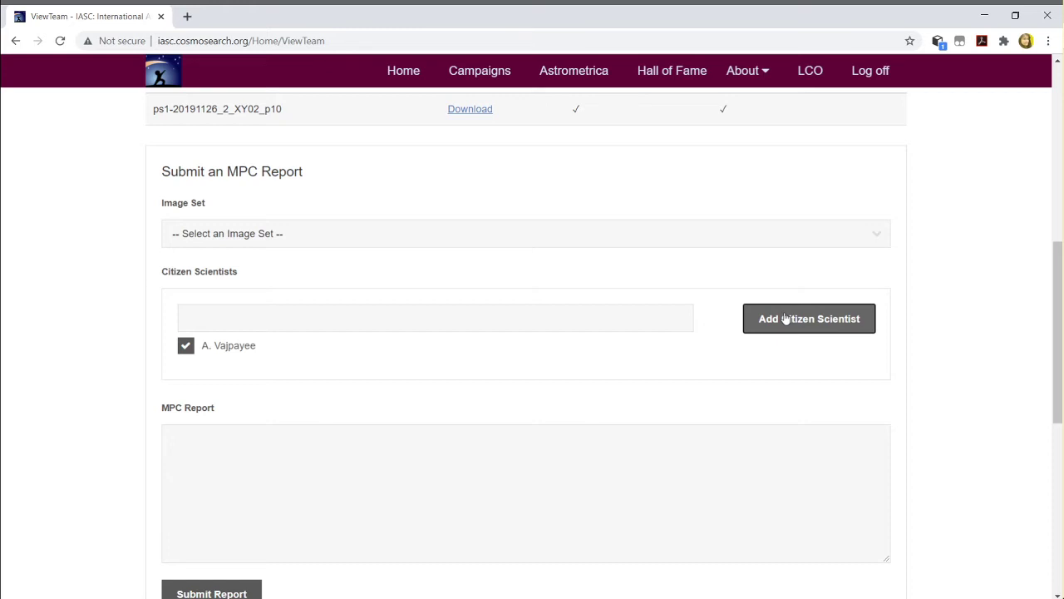
Add a second citizen scientist's name, then uncheck both listed entries
{"action": "left_click", "coordinate": [565, 319]}
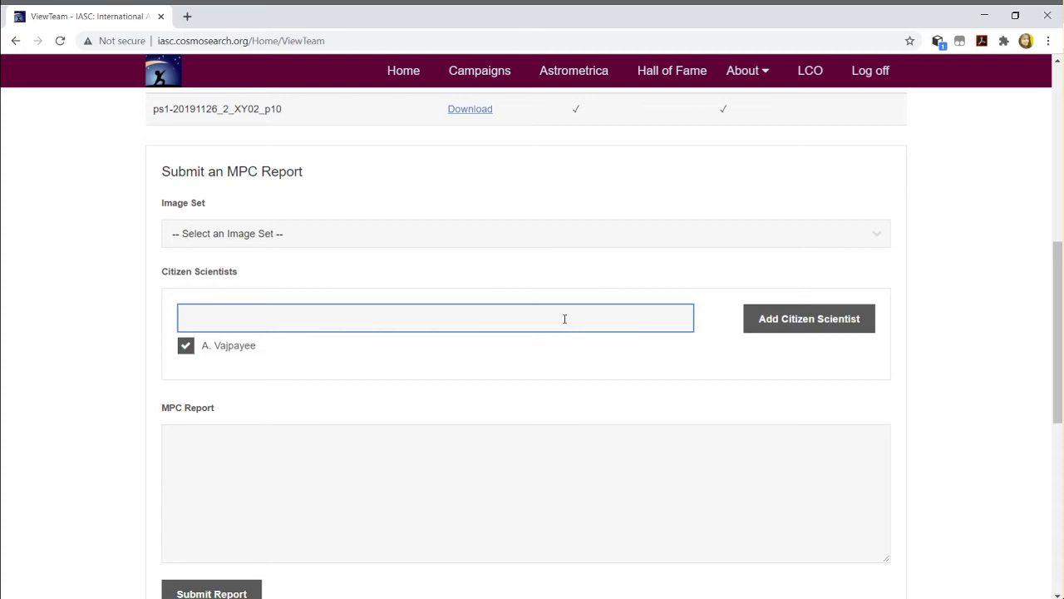
{"action": "type", "text": "V. Amritanshu"}
{"action": "left_click", "coordinate": [775, 323]}
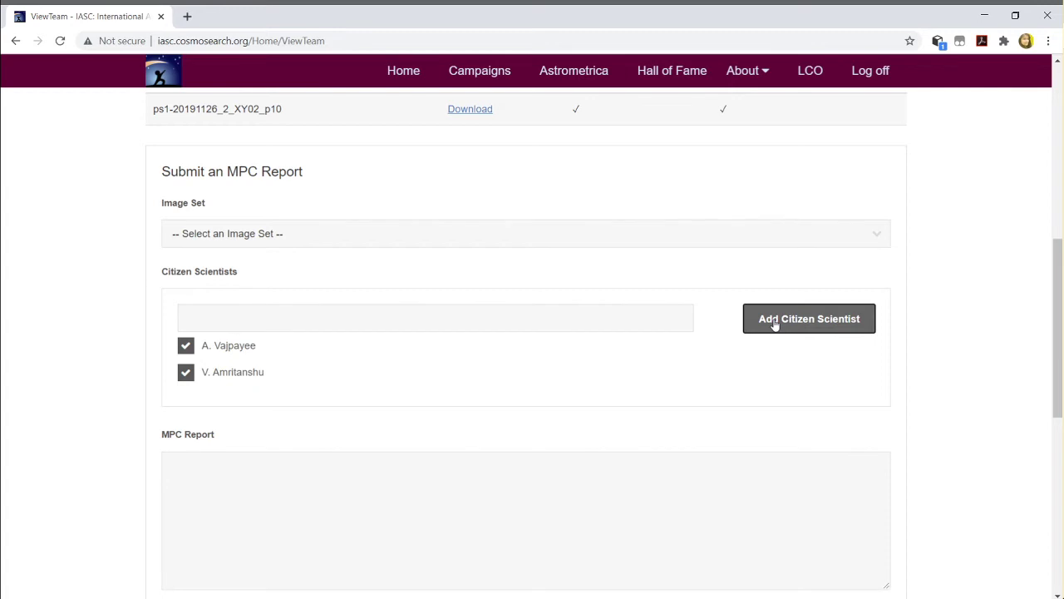
{"action": "left_click", "coordinate": [182, 378]}
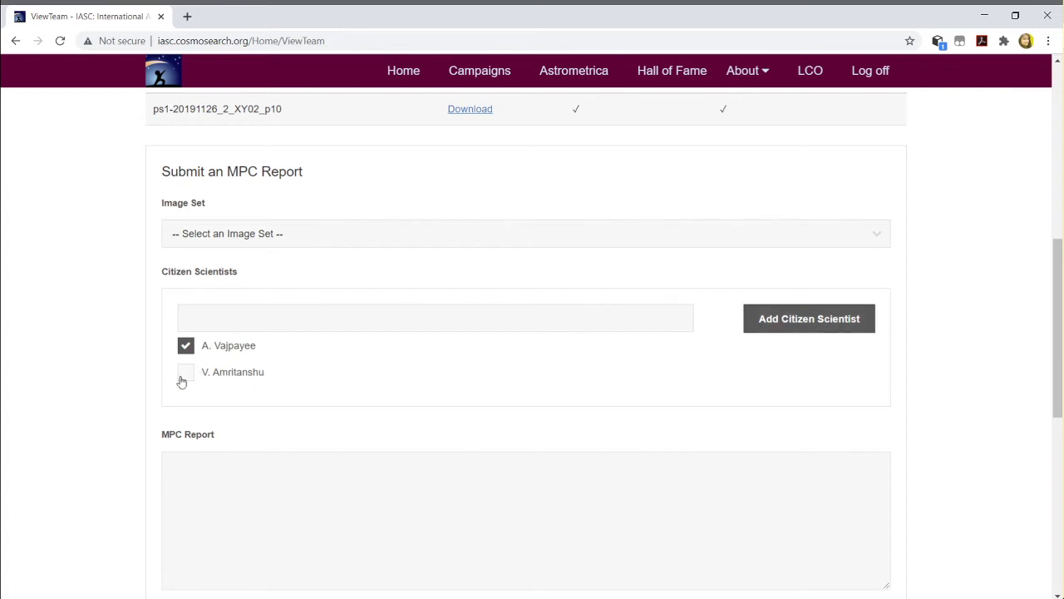
{"action": "left_click", "coordinate": [188, 348]}
Add a third citizen scientist by entering their full name
{"action": "left_click", "coordinate": [262, 321]}
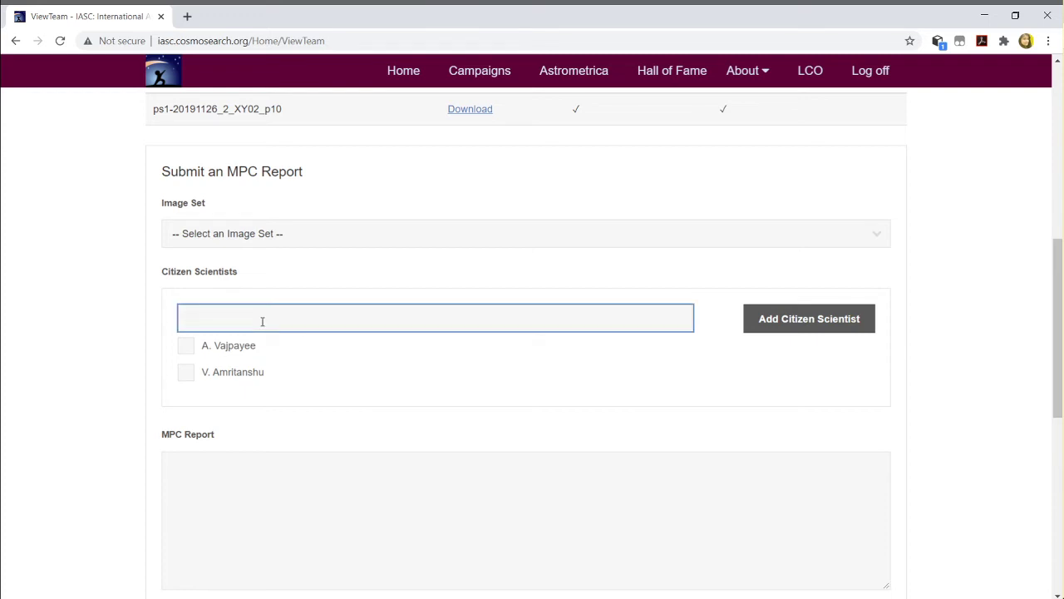
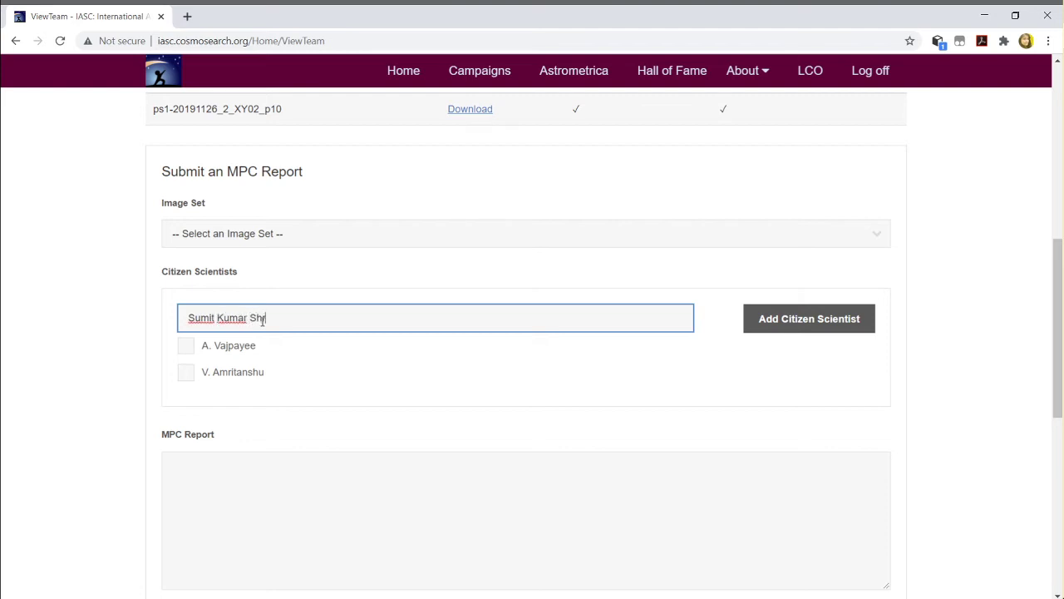
{"action": "scroll", "coordinate": [907, 302], "scroll_direction": "up", "scroll_amount": 1}
{"action": "left_click", "coordinate": [818, 374]}
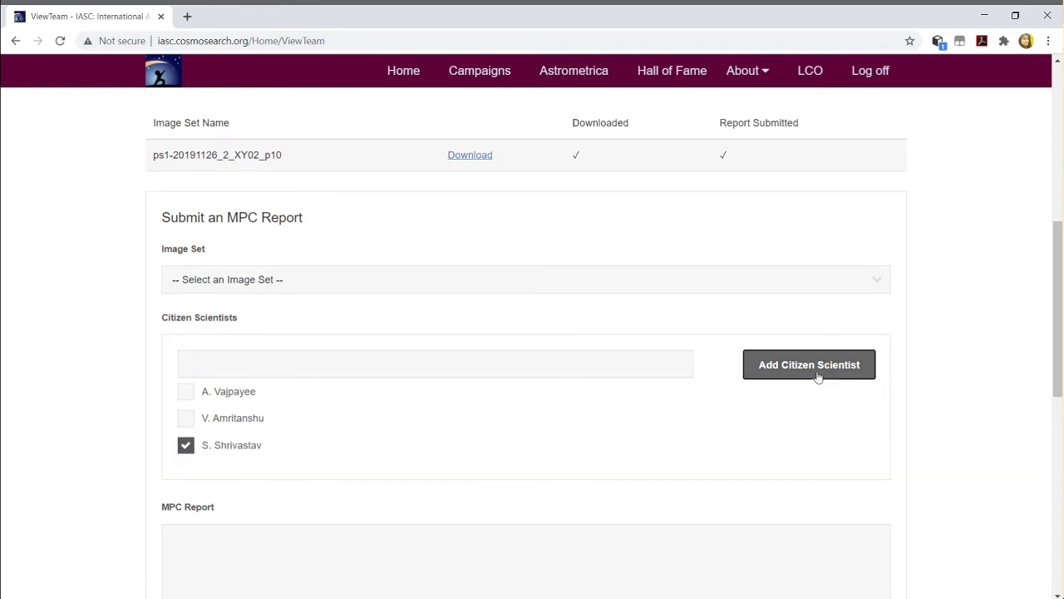
{"action": "scroll", "coordinate": [790, 371], "scroll_direction": "down", "scroll_amount": 1}
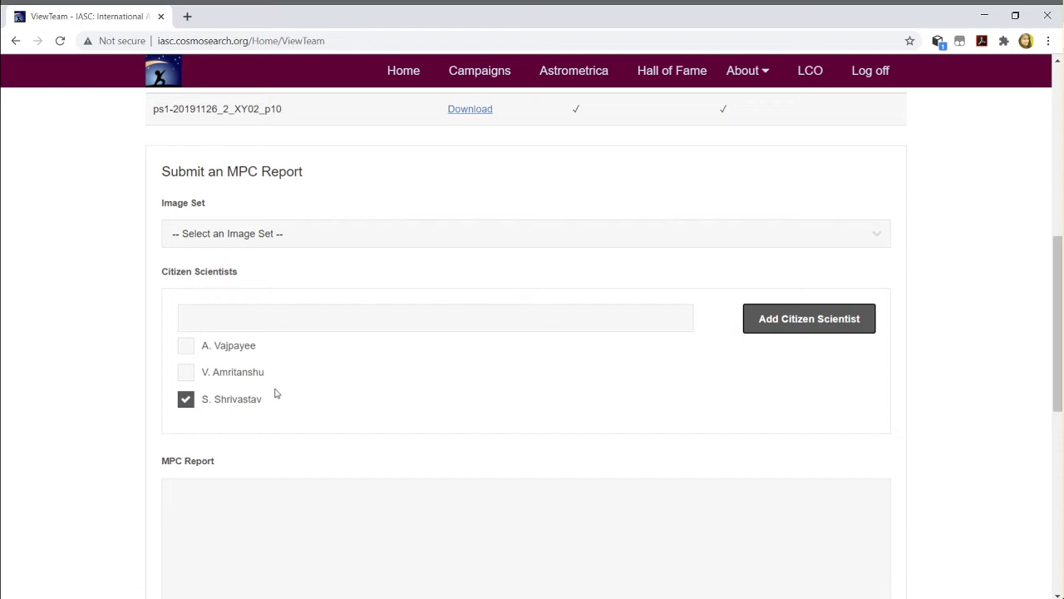
Add a fourth citizen scientist's name, fixing a typo, and uncheck the last two entries
{"action": "left_click", "coordinate": [322, 324]}
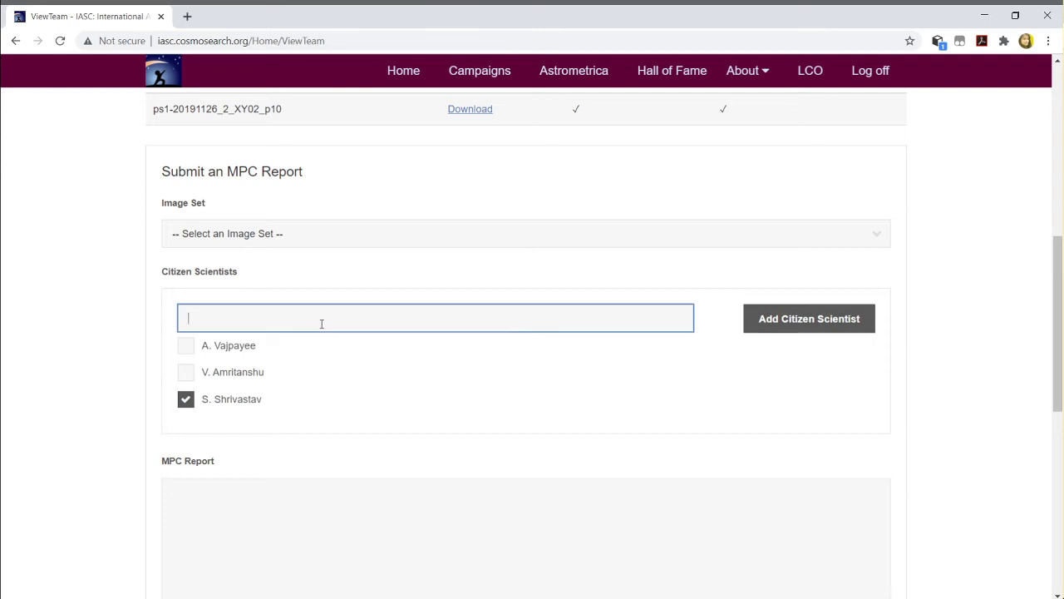
{"action": "left_click", "coordinate": [803, 318]}
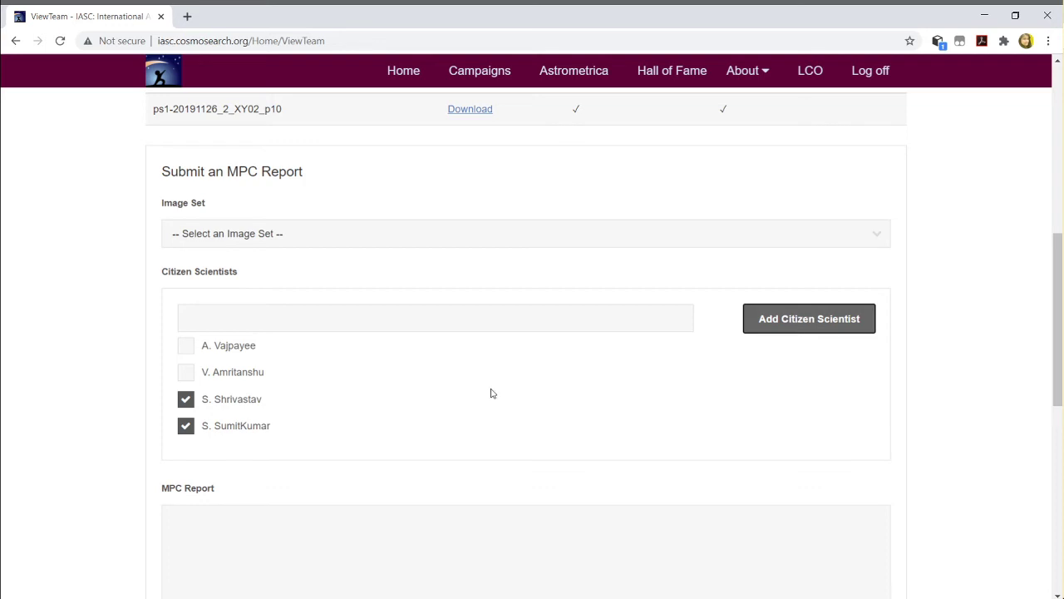
{"action": "left_click", "coordinate": [185, 399]}
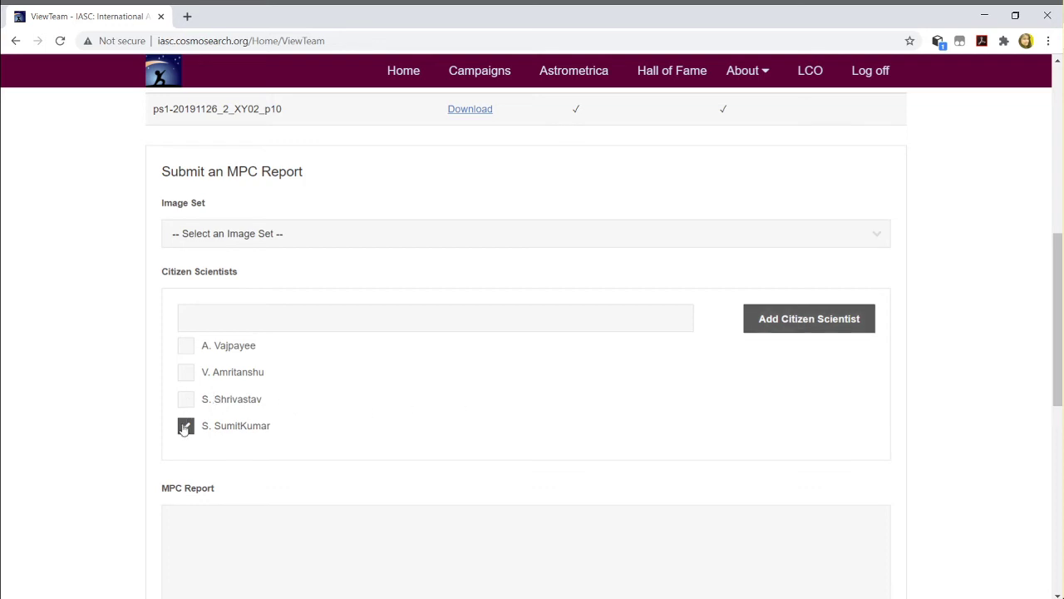
{"action": "left_click", "coordinate": [185, 425]}
Reload the page confirming resubmission, then delete the first and third citizen scientist entries
{"action": "left_click", "coordinate": [60, 41]}
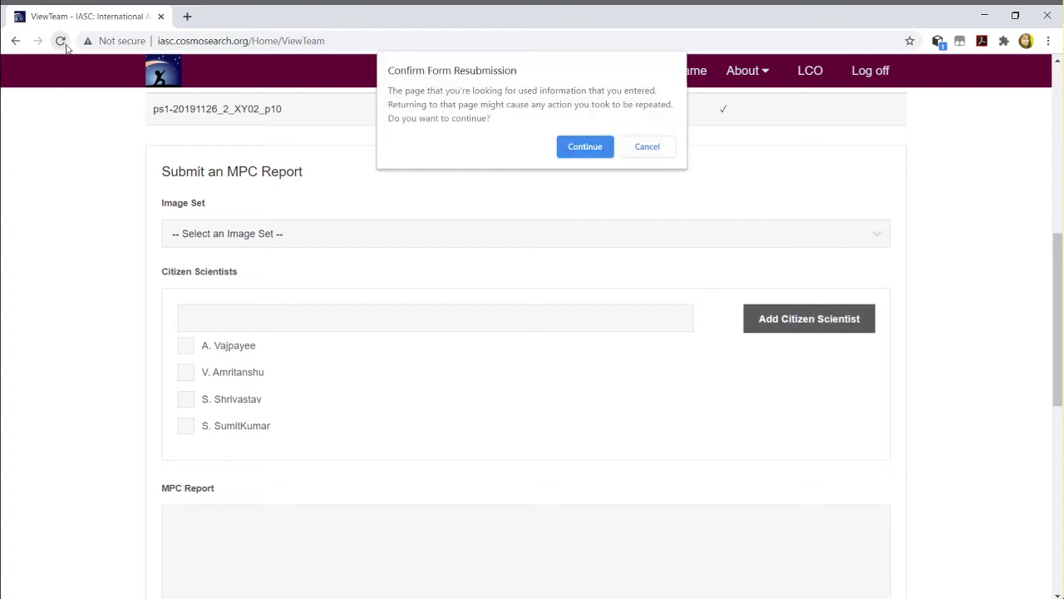
{"action": "left_click", "coordinate": [587, 146]}
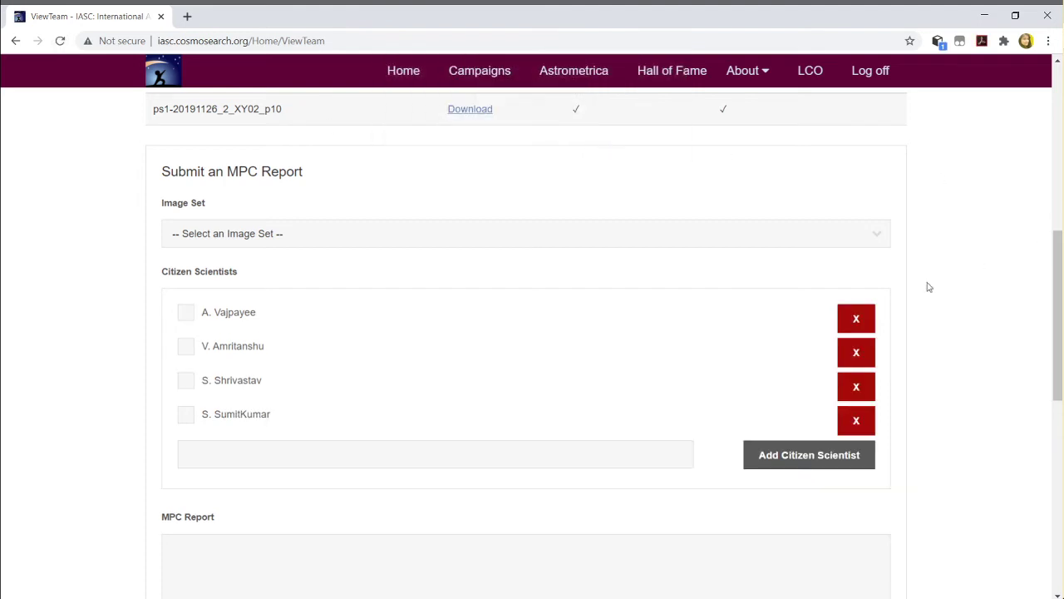
{"action": "scroll", "coordinate": [223, 303], "scroll_direction": "down", "scroll_amount": 1}
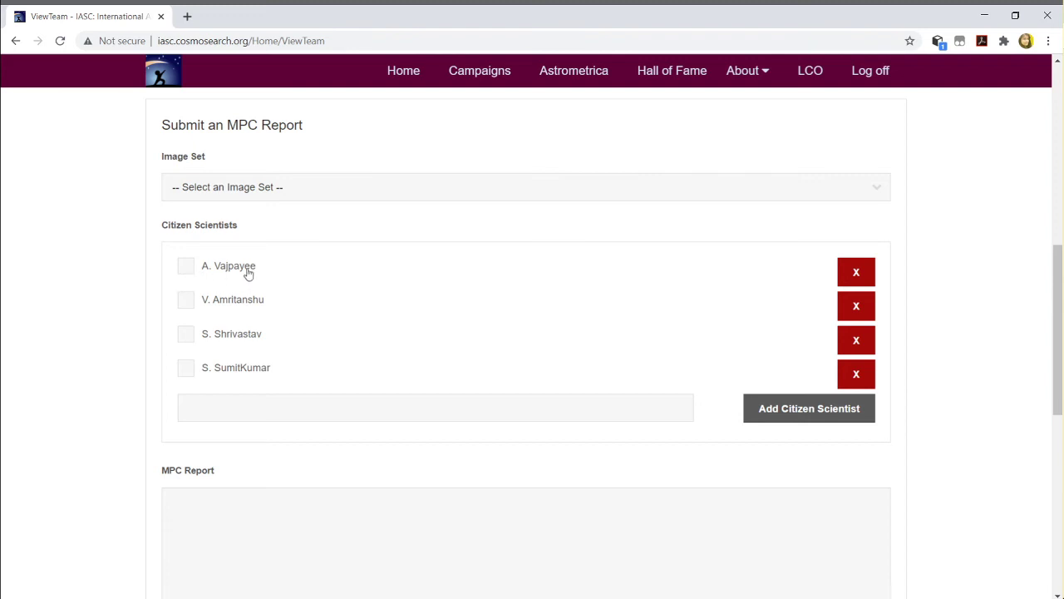
{"action": "left_click", "coordinate": [863, 273]}
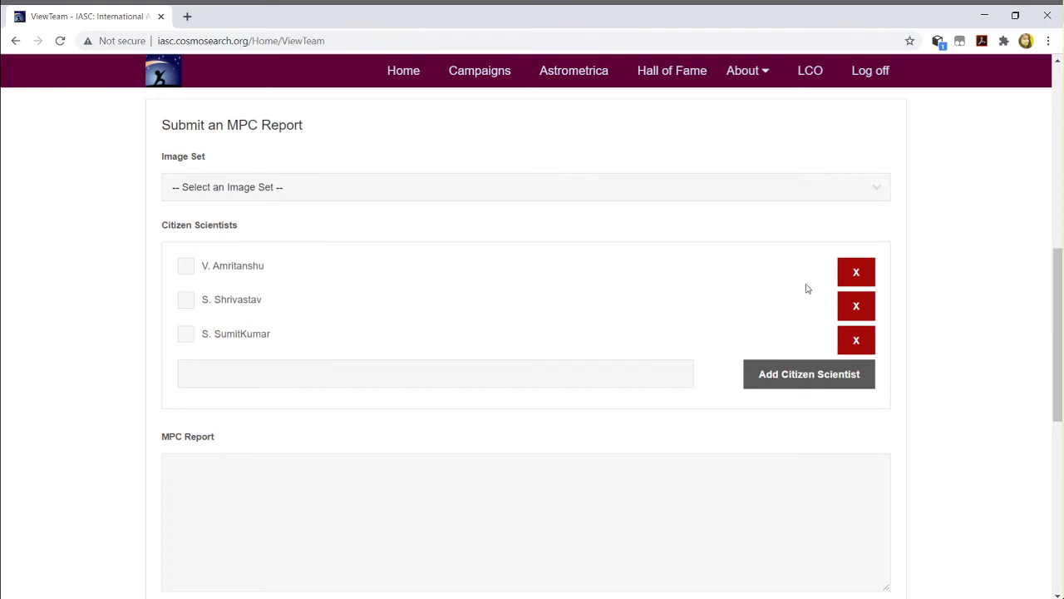
{"action": "left_click", "coordinate": [855, 308]}
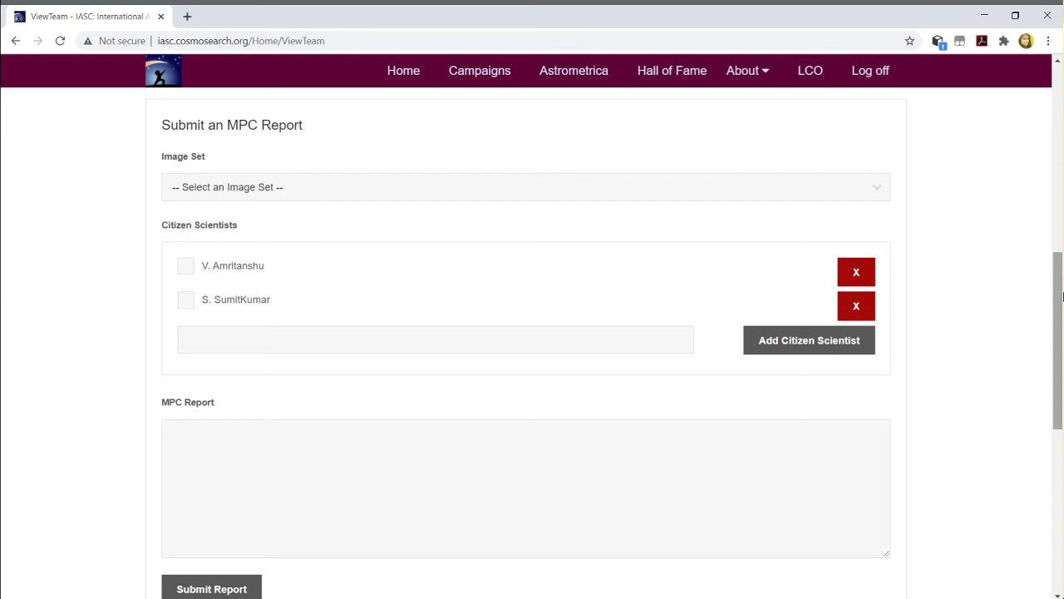
Check the Image Set choices and scroll back up to the Welcome Team Saptarishi banner
{"action": "scroll", "coordinate": [951, 351], "scroll_direction": "up", "scroll_amount": 1}
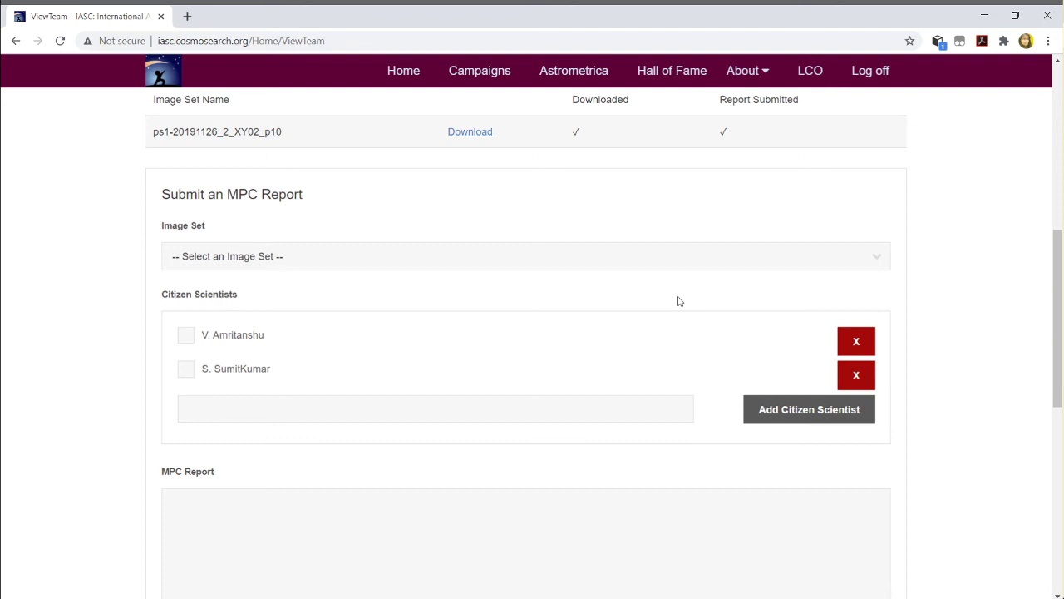
{"action": "left_click", "coordinate": [706, 263]}
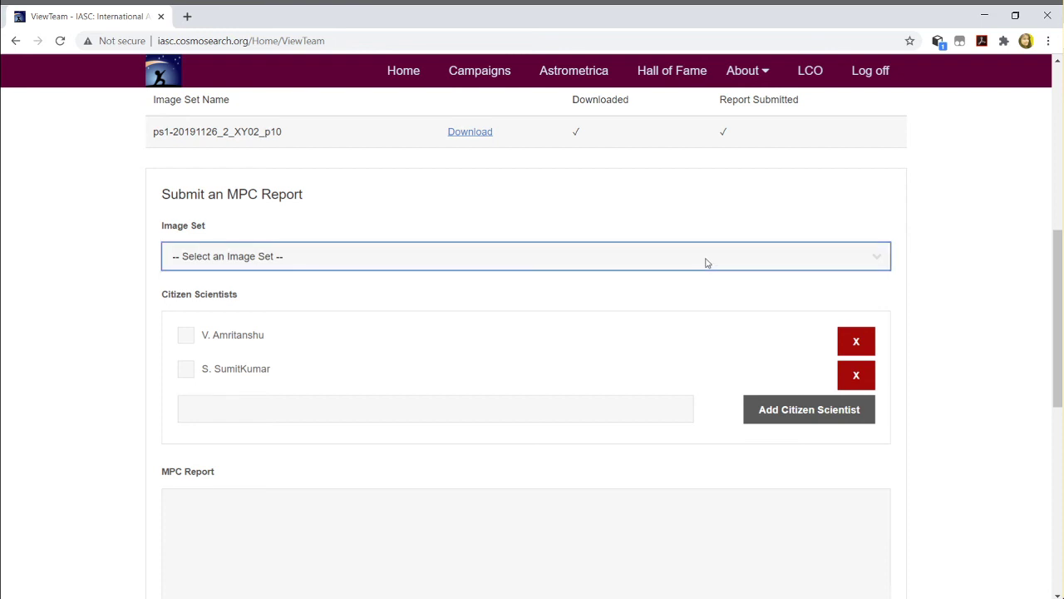
{"action": "scroll", "coordinate": [819, 236], "scroll_direction": "up", "scroll_amount": 1}
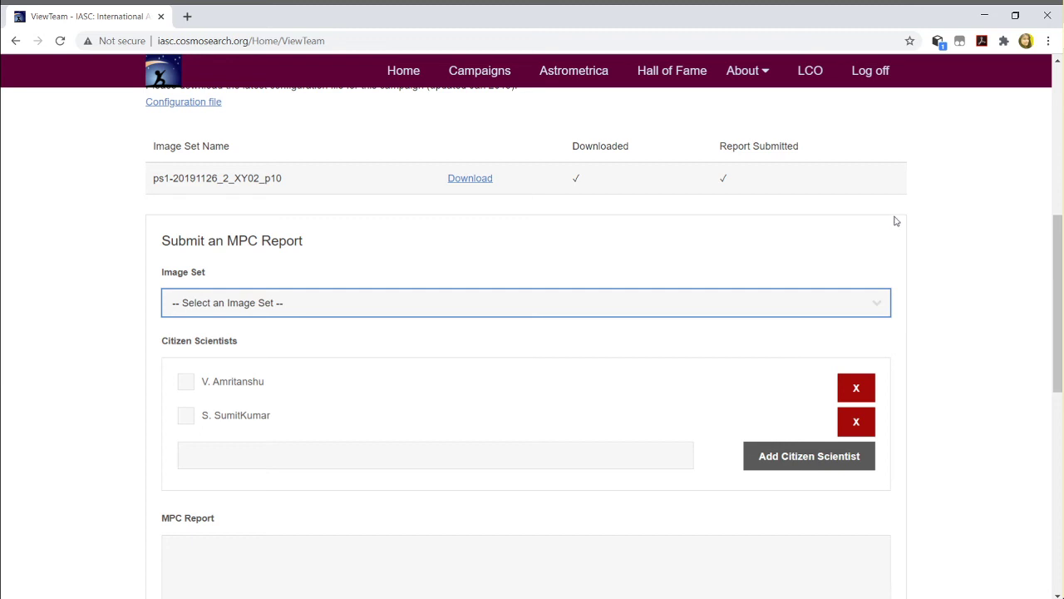
{"action": "scroll", "coordinate": [230, 293], "scroll_direction": "up", "scroll_amount": 1}
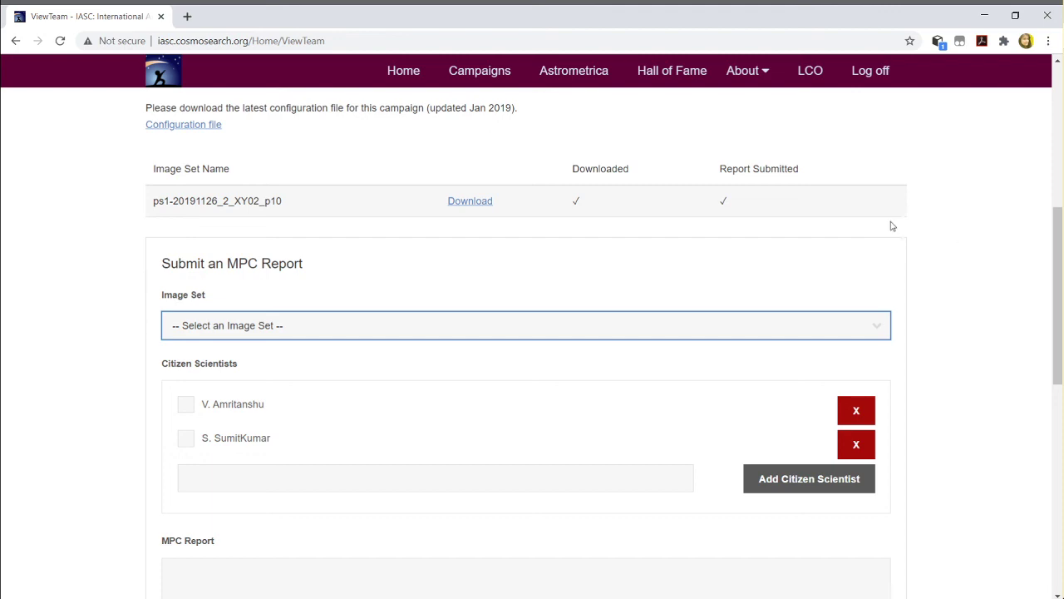
{"action": "scroll", "coordinate": [973, 242], "scroll_direction": "up", "scroll_amount": 4}
{"action": "scroll", "coordinate": [874, 254], "scroll_direction": "up", "scroll_amount": 1}
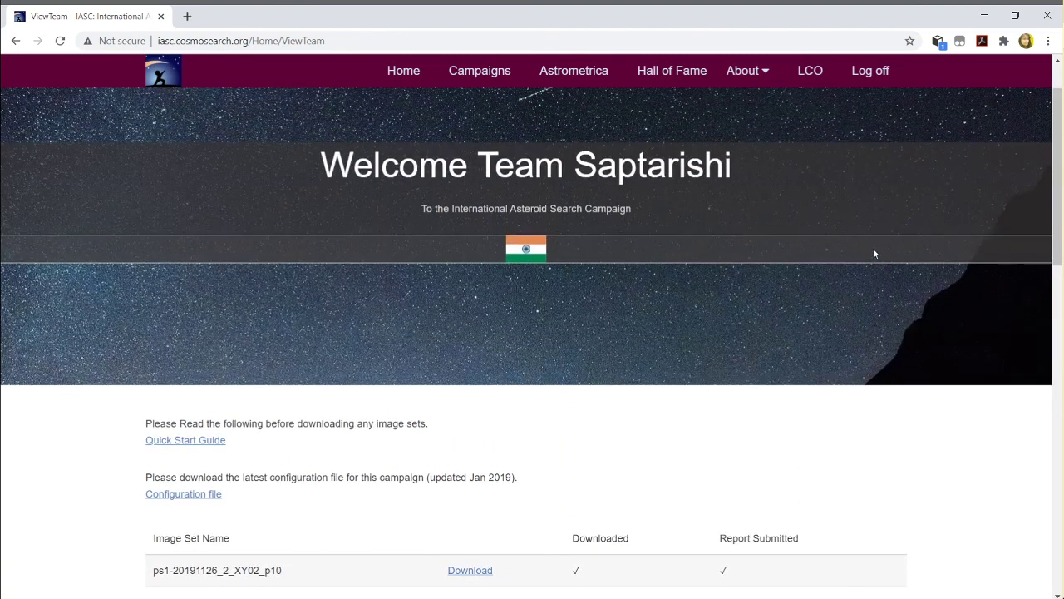